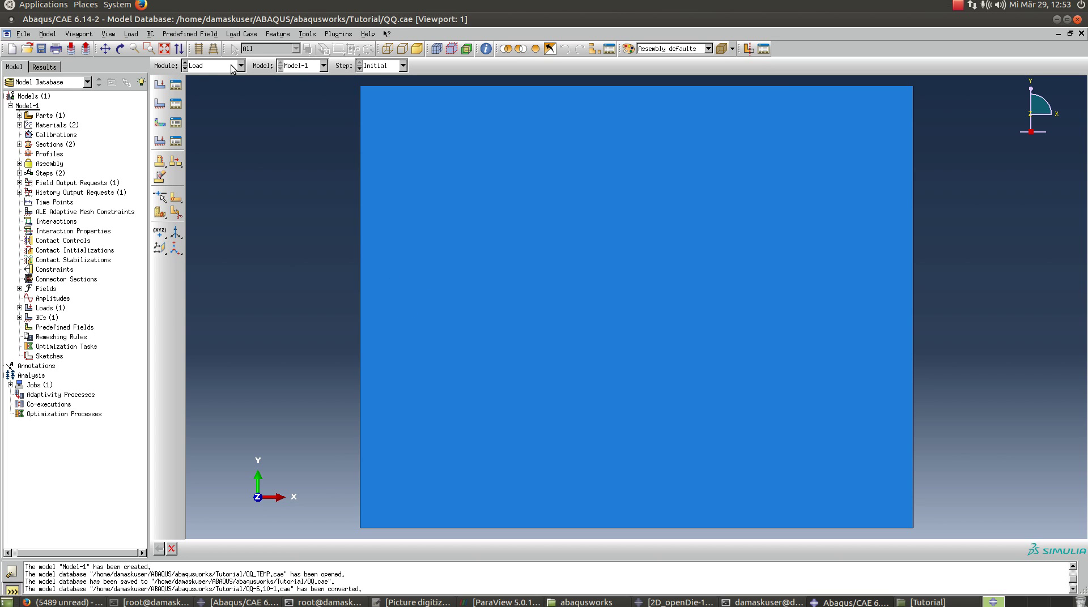
# Create a mechanical Stress predefined field in the Initial step on the middle strip region, without creating a set.
pyautogui.click(202, 65)
pyautogui.click(226, 78)
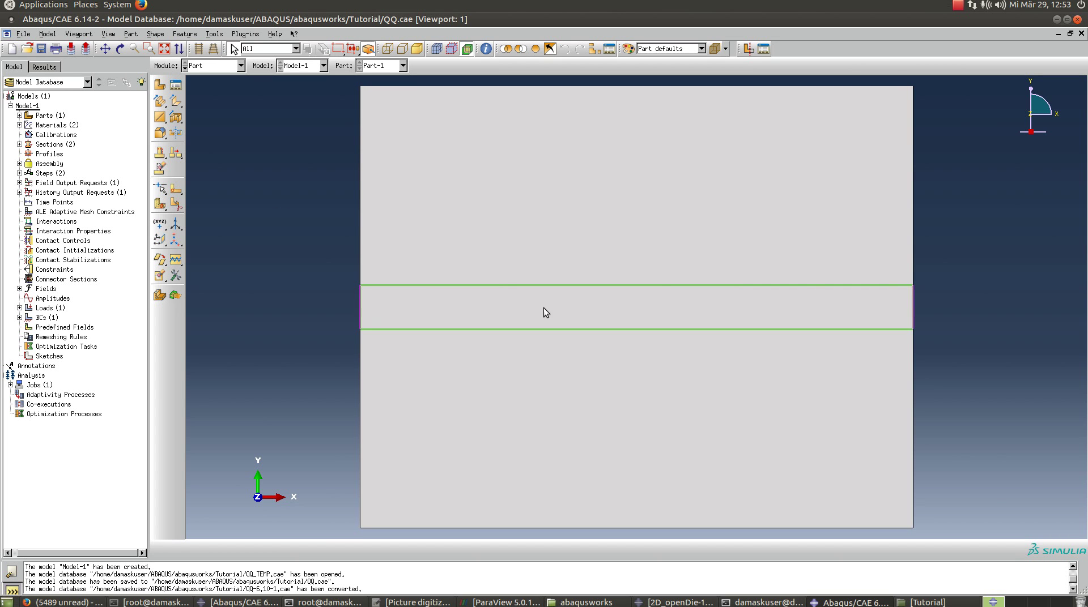
pyautogui.doubleClick(63, 328)
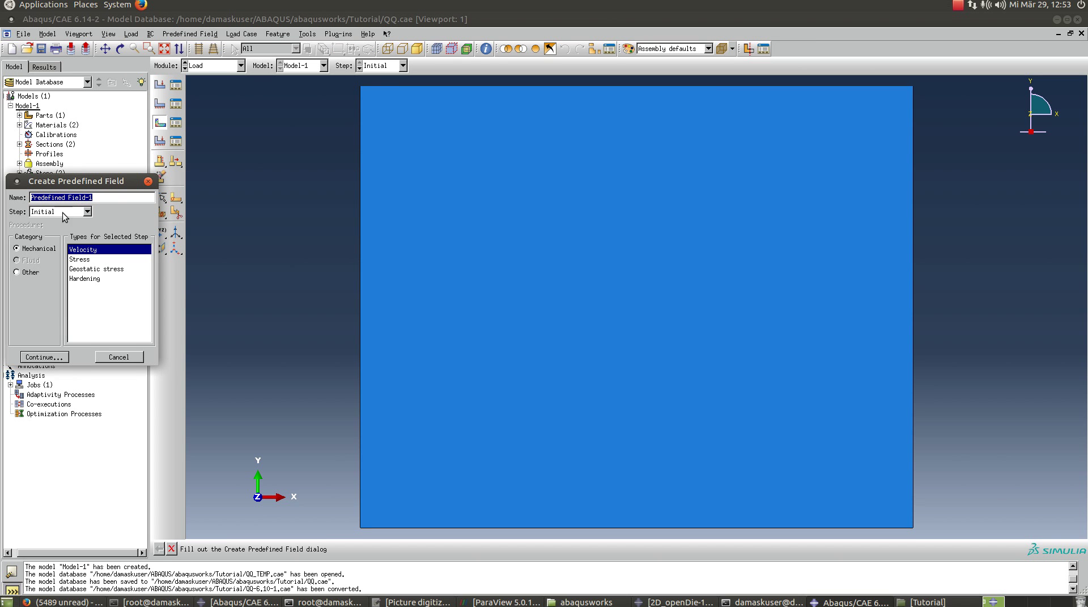
pyautogui.click(86, 262)
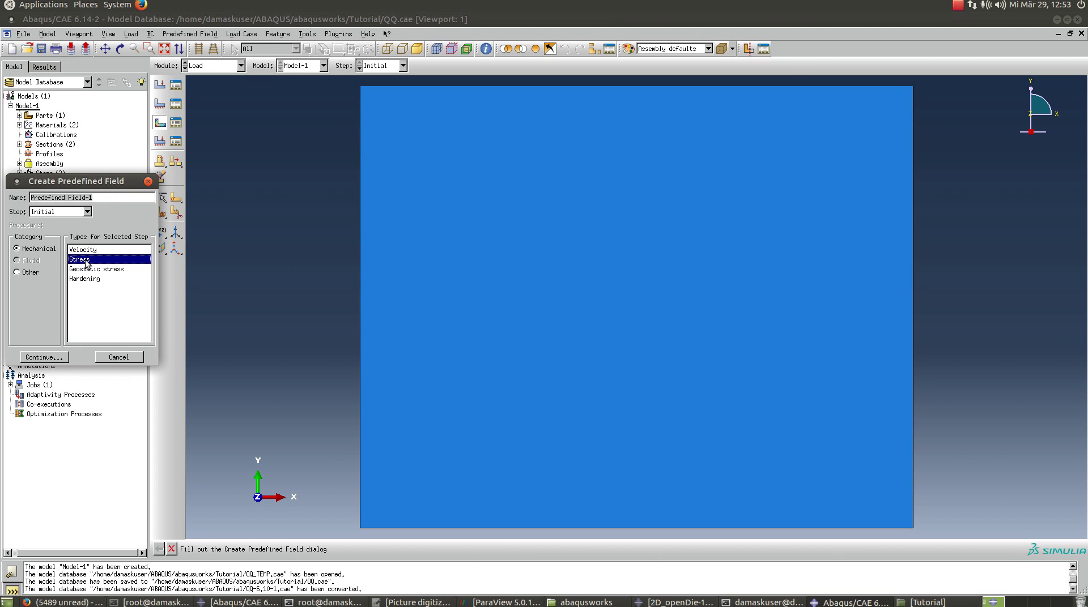
pyautogui.click(52, 359)
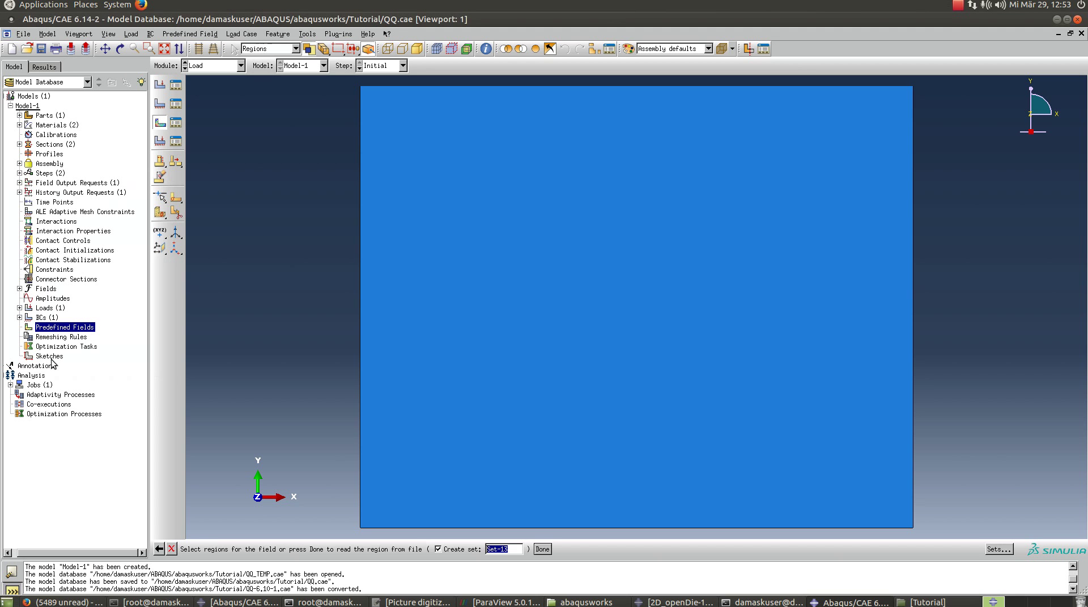
pyautogui.click(438, 550)
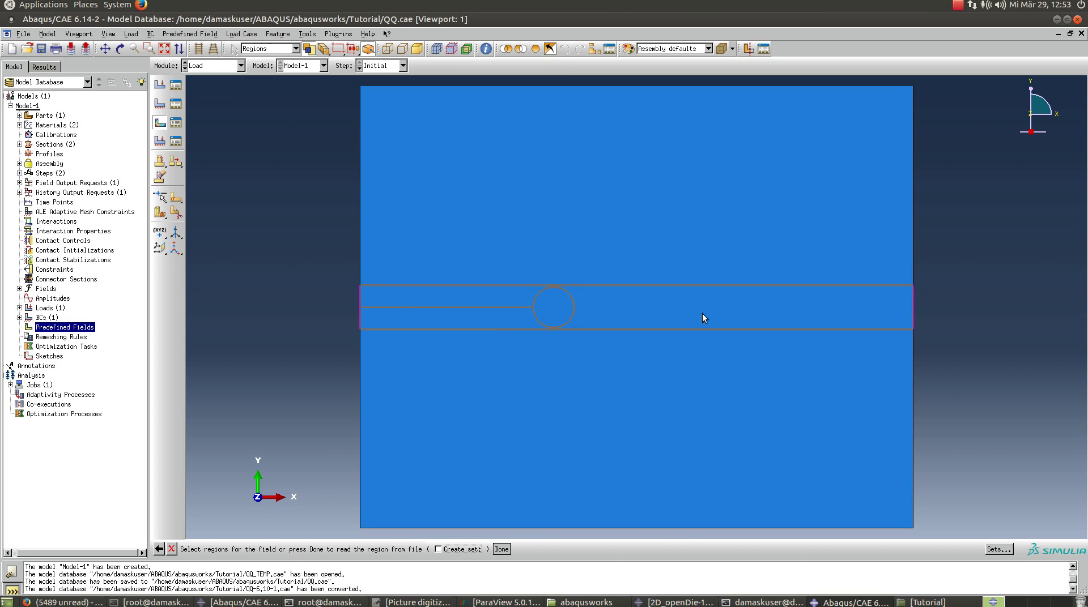
pyautogui.click(703, 314)
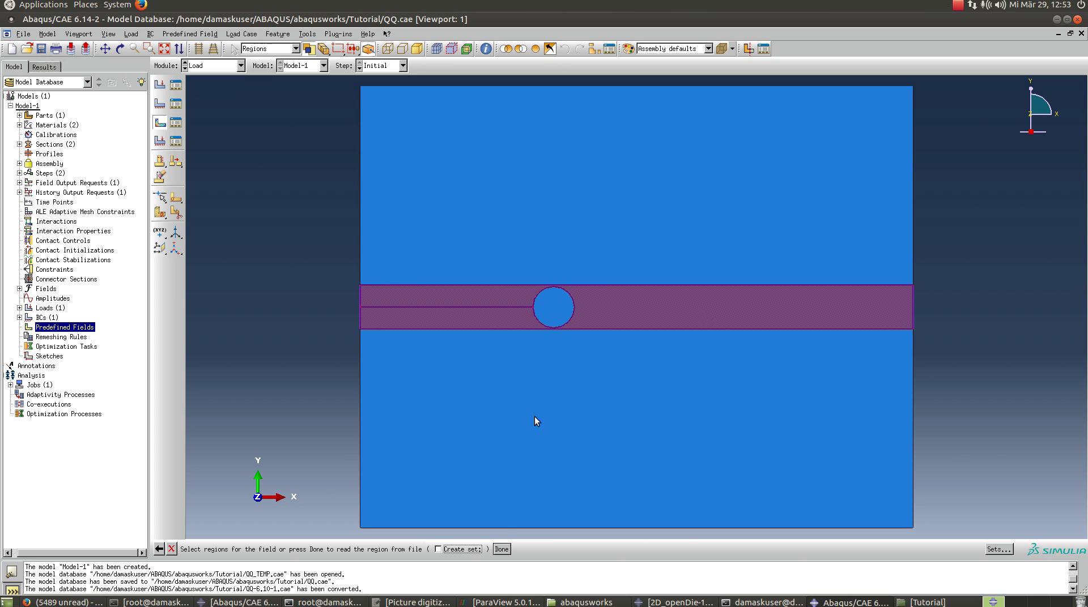
pyautogui.click(501, 549)
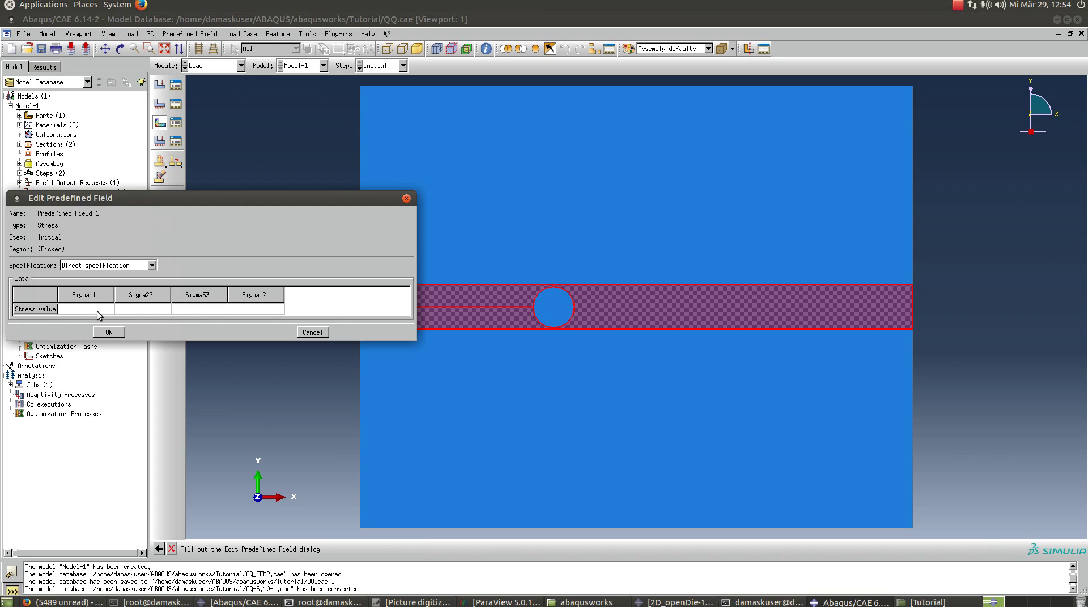
# Set the predefined stress field's components to Sigma11 0, Sigma22 -200e6, Sigma33 0 and Sigma12 0.
pyautogui.click(111, 308)
pyautogui.write('0')
pyautogui.click(148, 310)
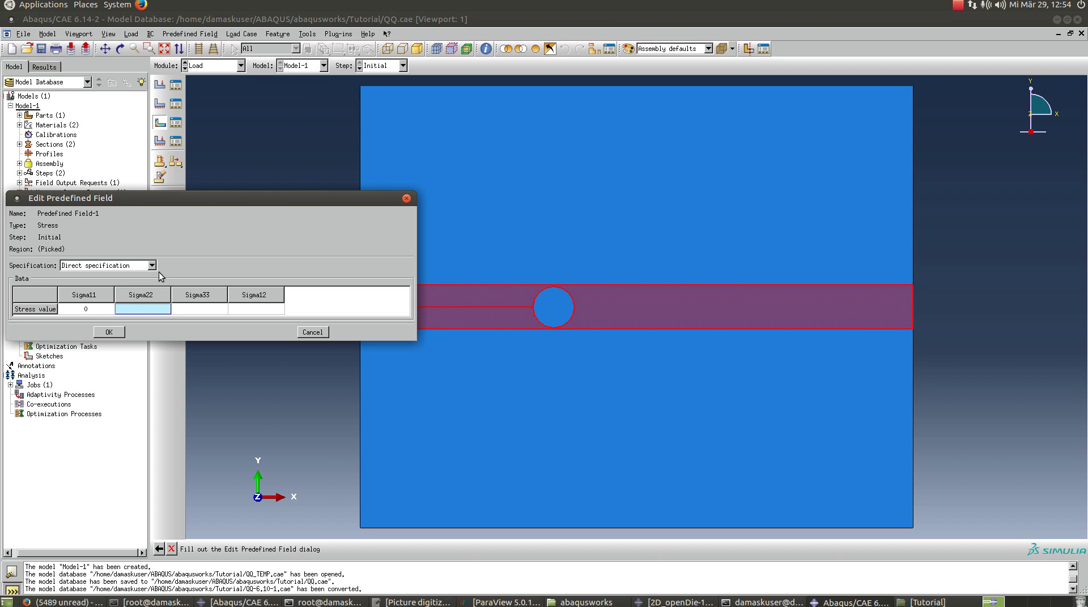
pyautogui.write('200')
pyautogui.press('BackSpace')
pyautogui.press('BackSpace')
pyautogui.press('BackSpace')
pyautogui.press('BackSpace')
pyautogui.write('-200e6')
pyautogui.click(214, 308)
pyautogui.click(213, 310)
pyautogui.click(262, 309)
pyautogui.click(257, 312)
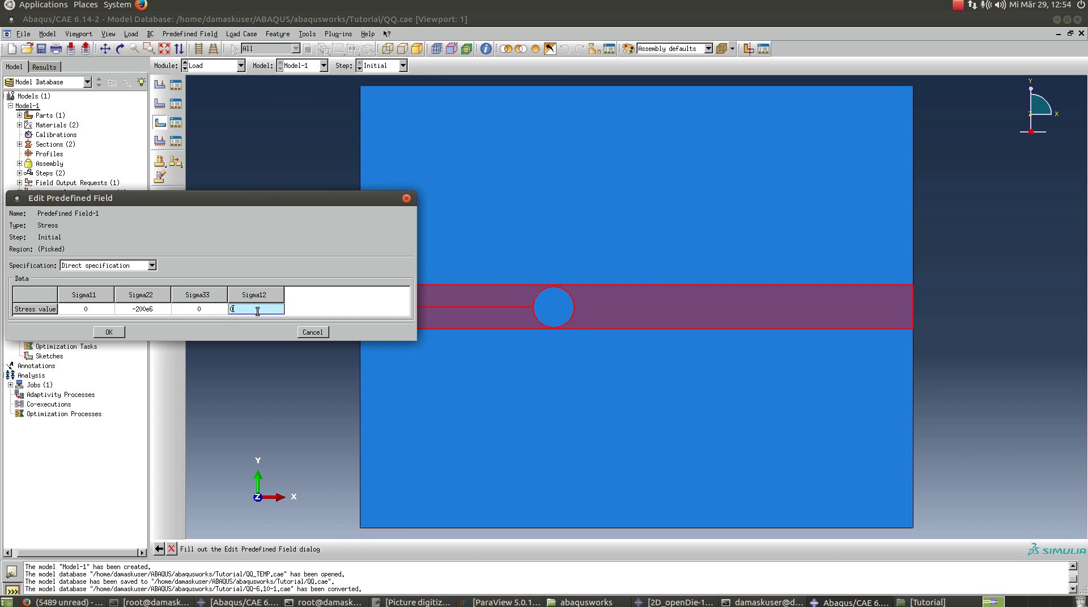
pyautogui.click(120, 334)
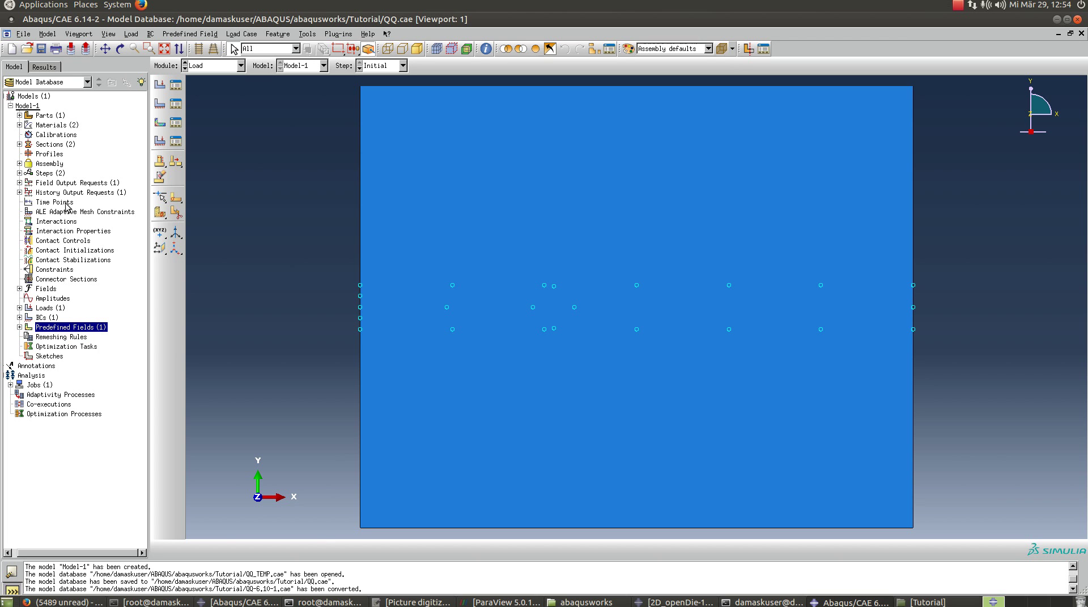
# Review the analysis steps and the region and stress values stored in Predefined Field-1, leaving them unedited.
pyautogui.click(19, 173)
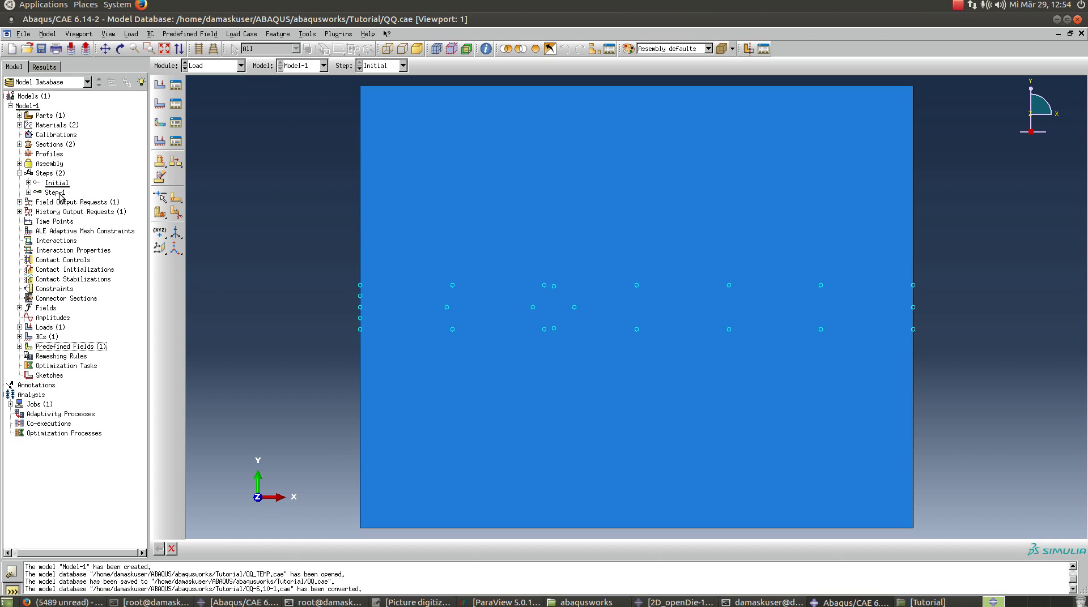
pyautogui.moveTo(61, 196)
pyautogui.click(19, 346)
pyautogui.click(48, 357)
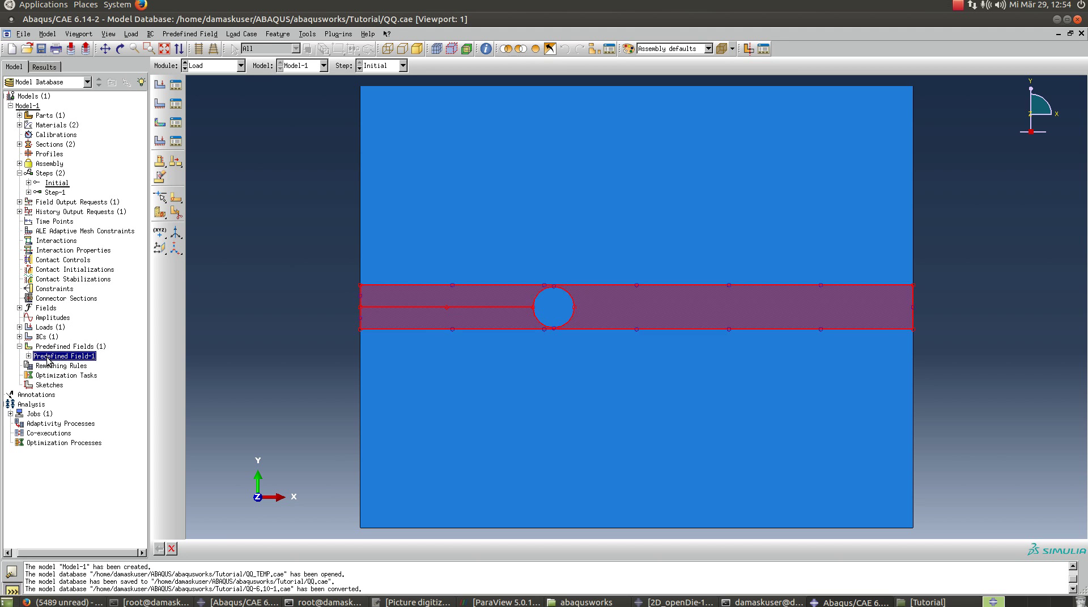
pyautogui.doubleClick(49, 359)
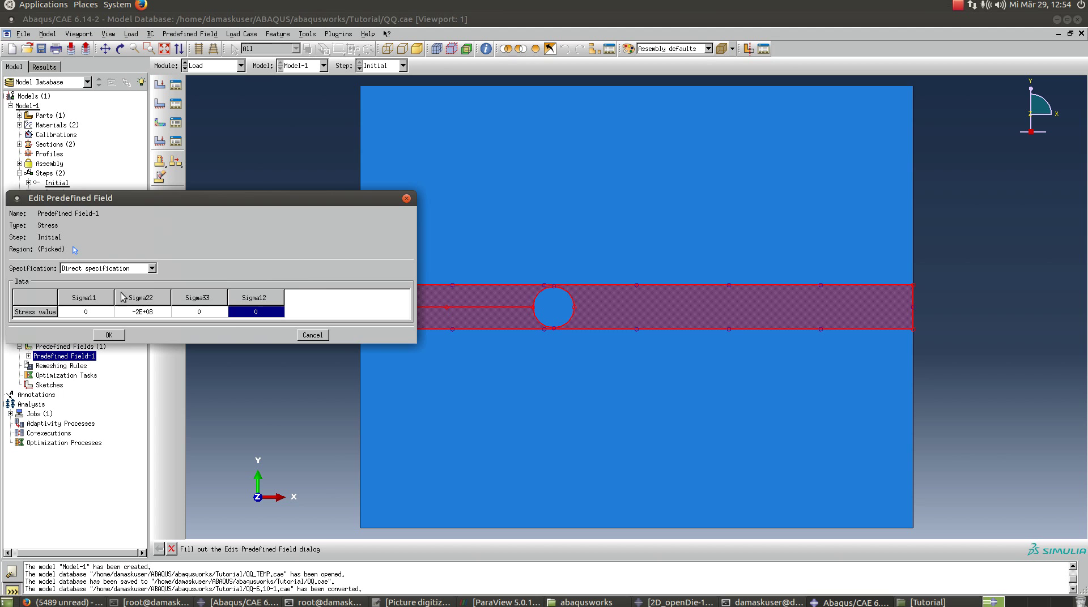
pyautogui.click(320, 336)
pyautogui.click(228, 312)
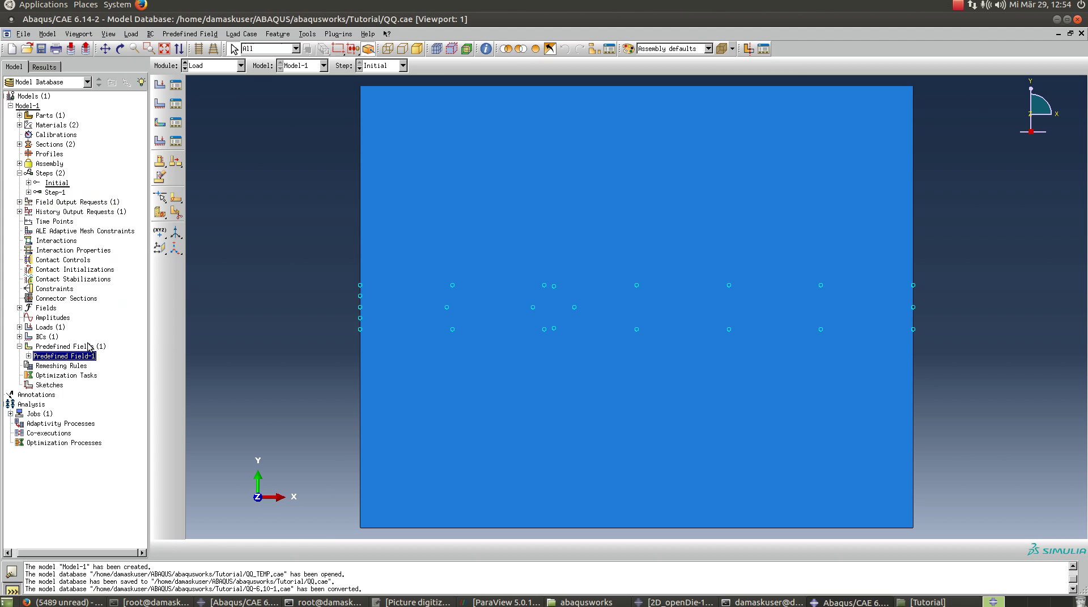
pyautogui.doubleClick(47, 347)
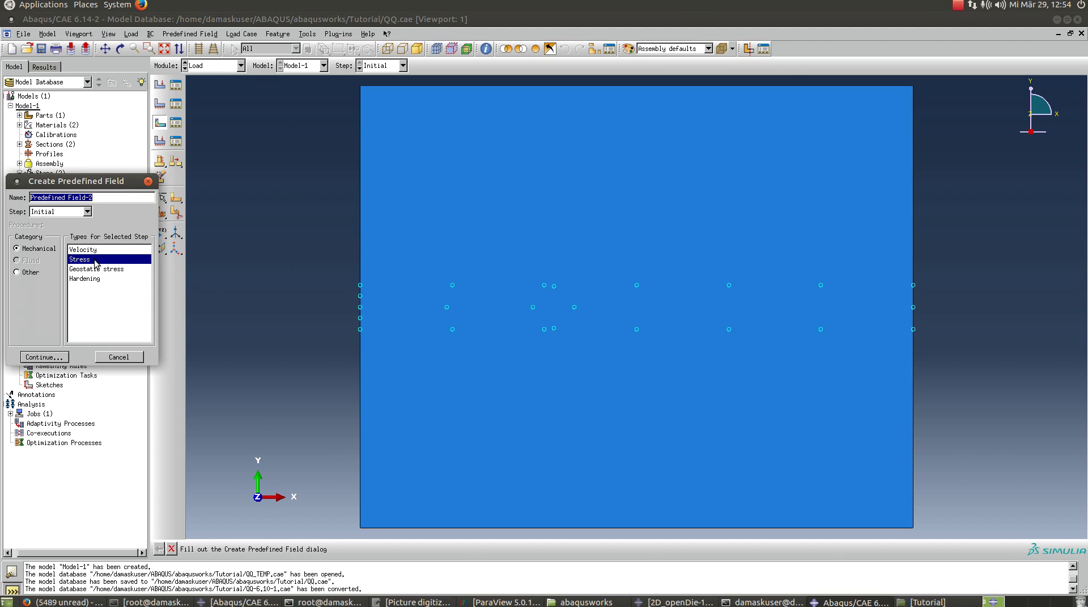
pyautogui.moveTo(115, 181); pyautogui.dragTo(310, 151)
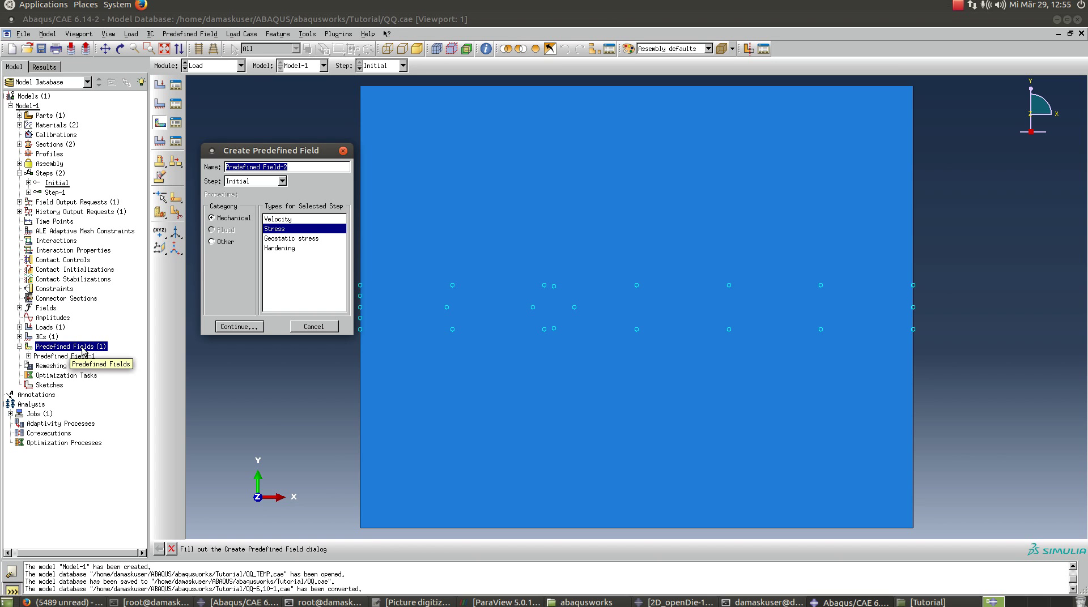
pyautogui.click(312, 327)
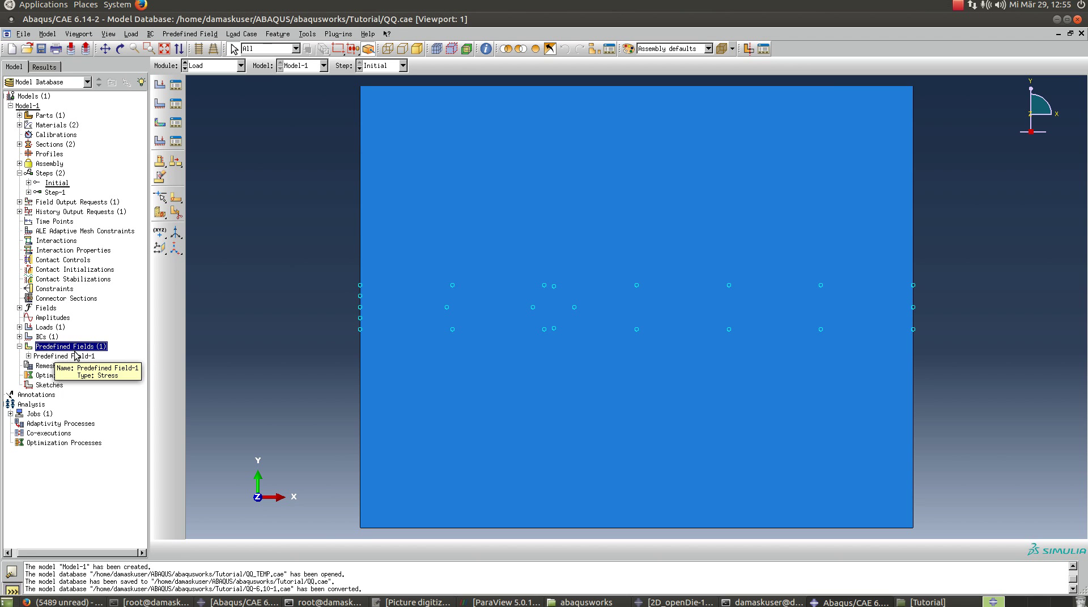
pyautogui.click(527, 315)
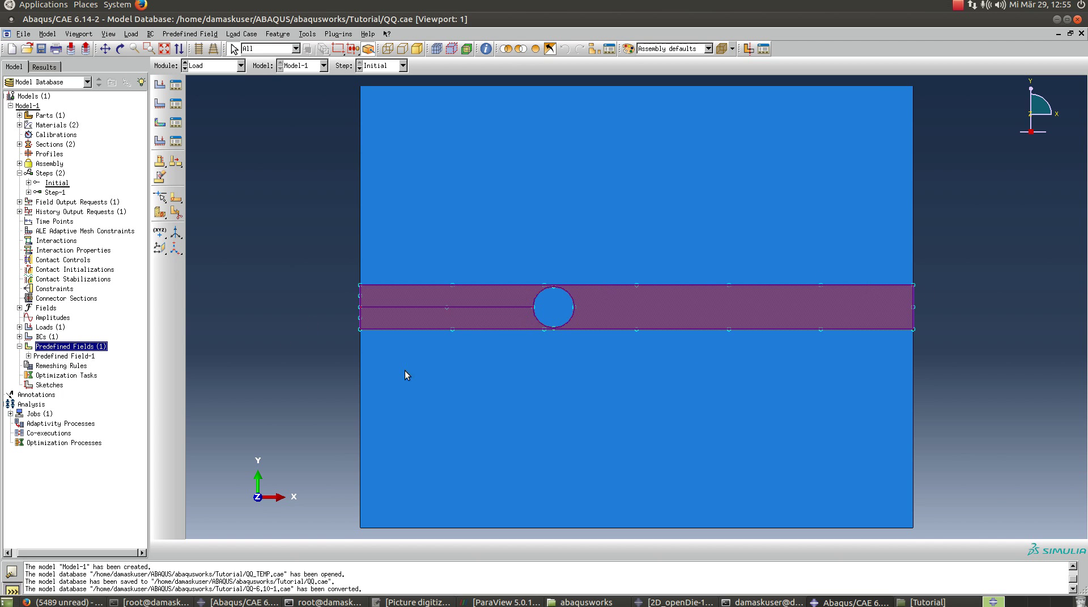
pyautogui.click(225, 359)
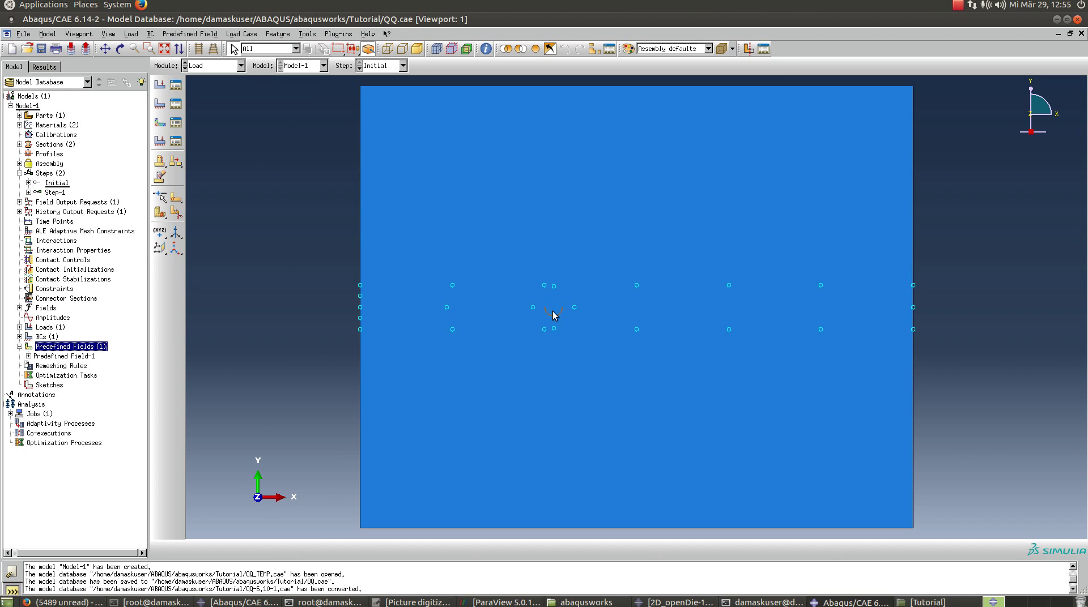
# Submit Job-1 for analysis with the new predefined stress field.
pyautogui.click(19, 346)
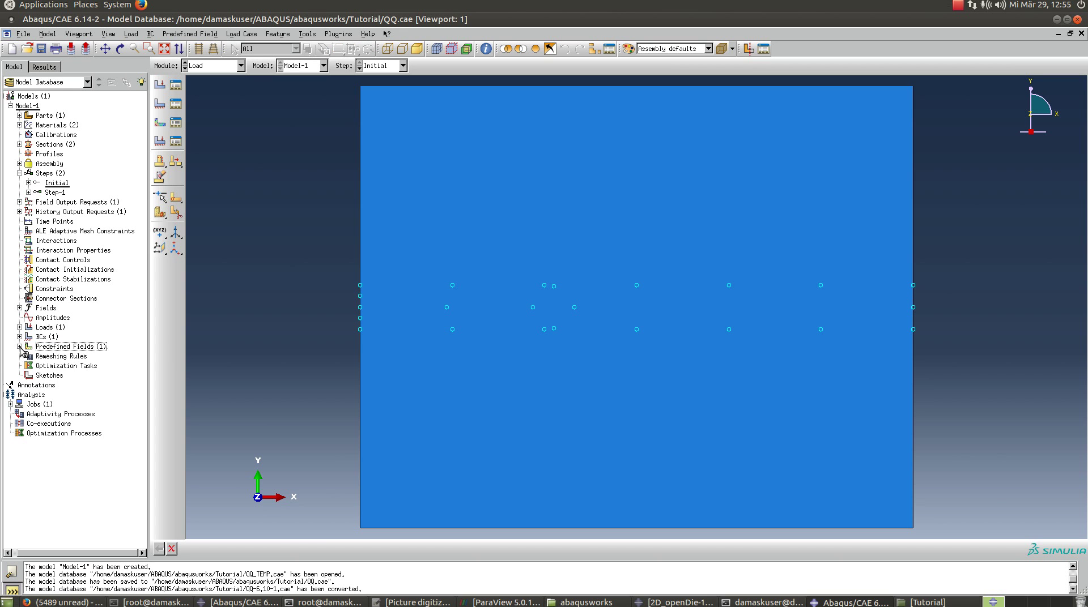
pyautogui.click(10, 404)
pyautogui.click(49, 415)
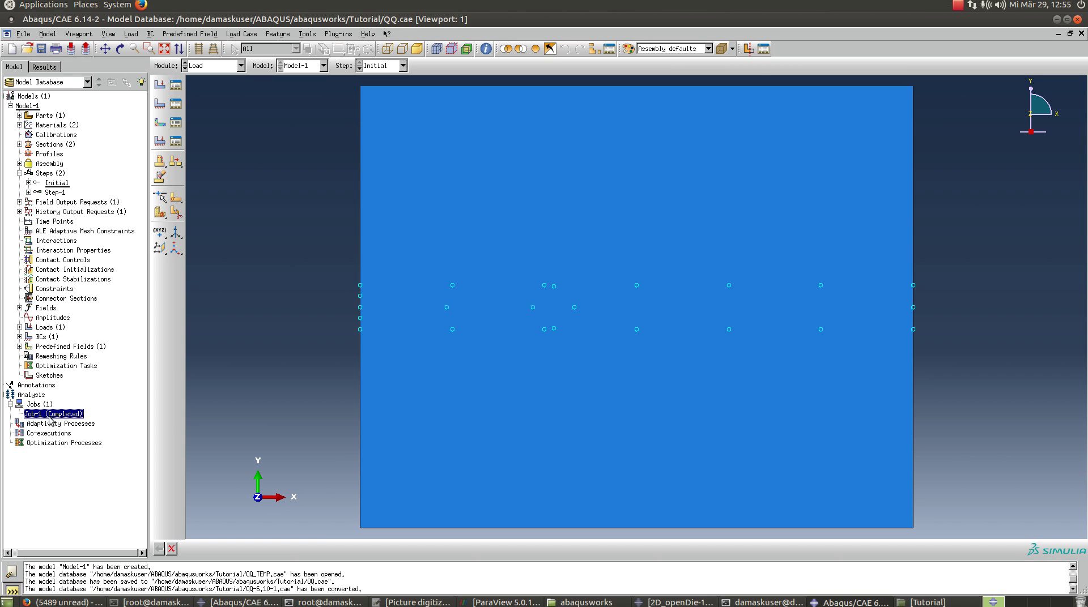
pyautogui.rightClick(51, 417)
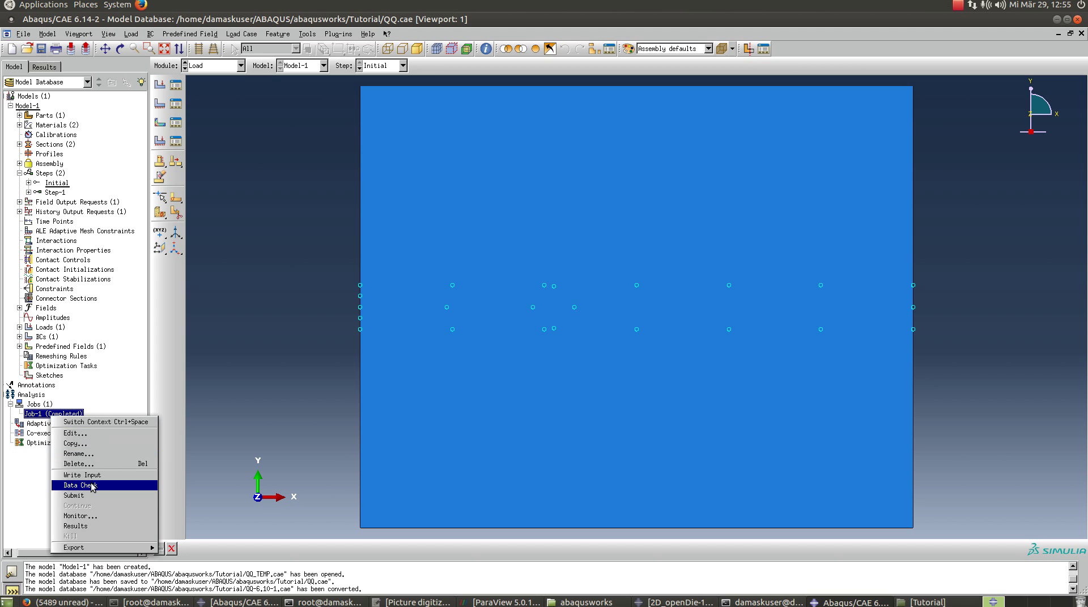
pyautogui.click(73, 496)
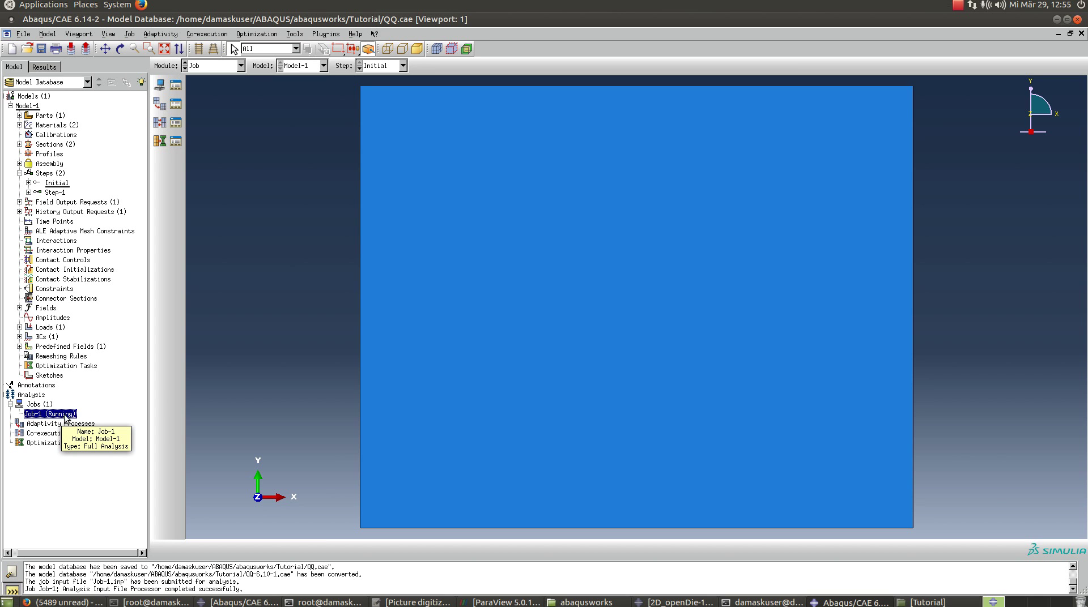
# Open the results of Job-1 and plot the Mises stress contours on the deformed shape.
pyautogui.rightClick(66, 418)
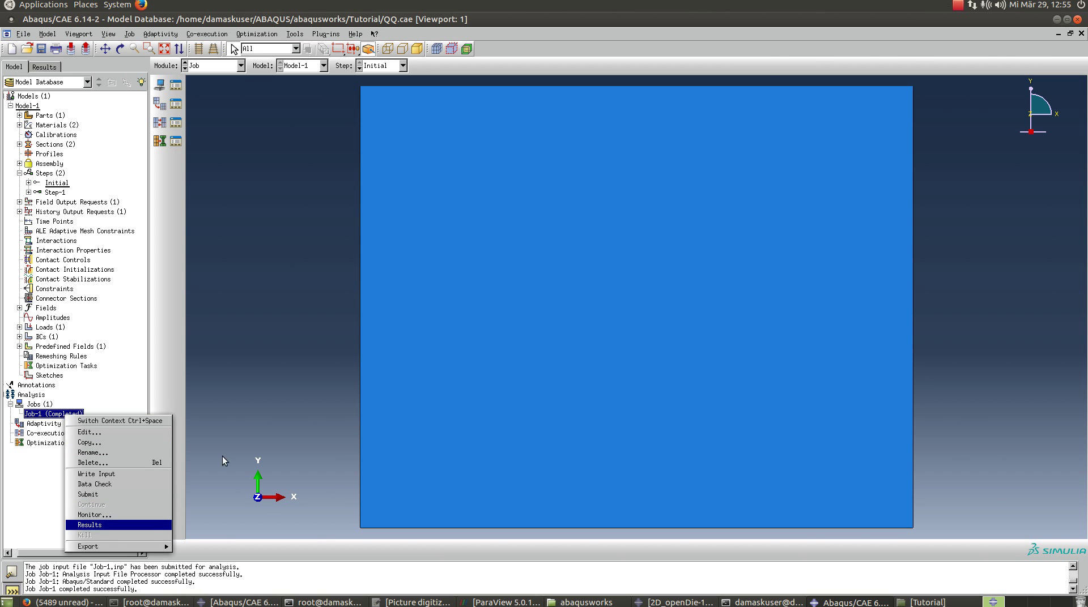
pyautogui.click(91, 525)
pyautogui.click(160, 137)
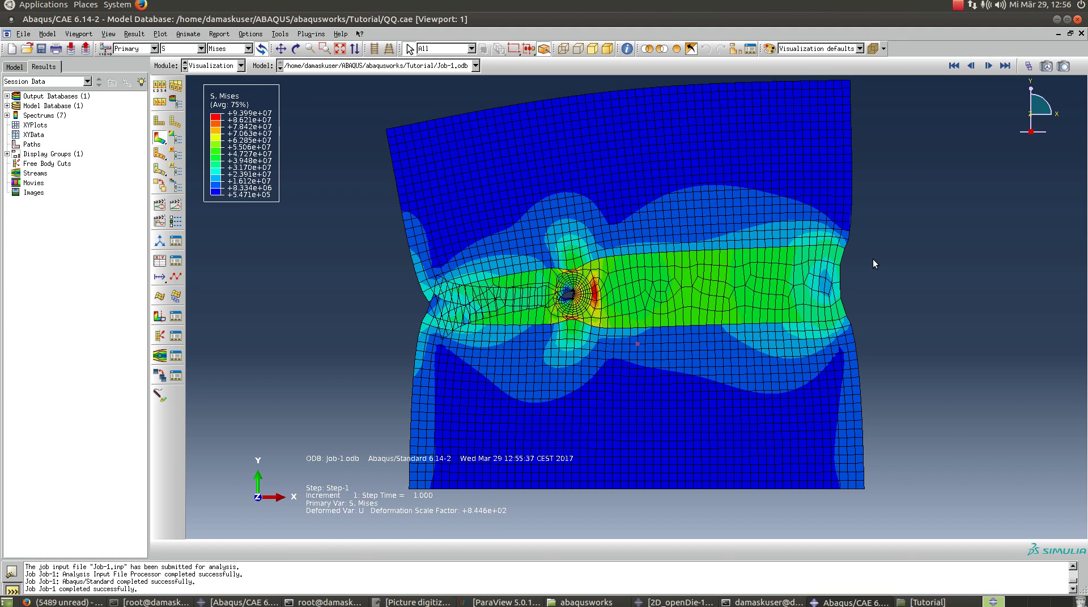
pyautogui.click(805, 85)
# Set the magnitude of the Load-1 pressure in Step-1 to -650.
pyautogui.click(15, 67)
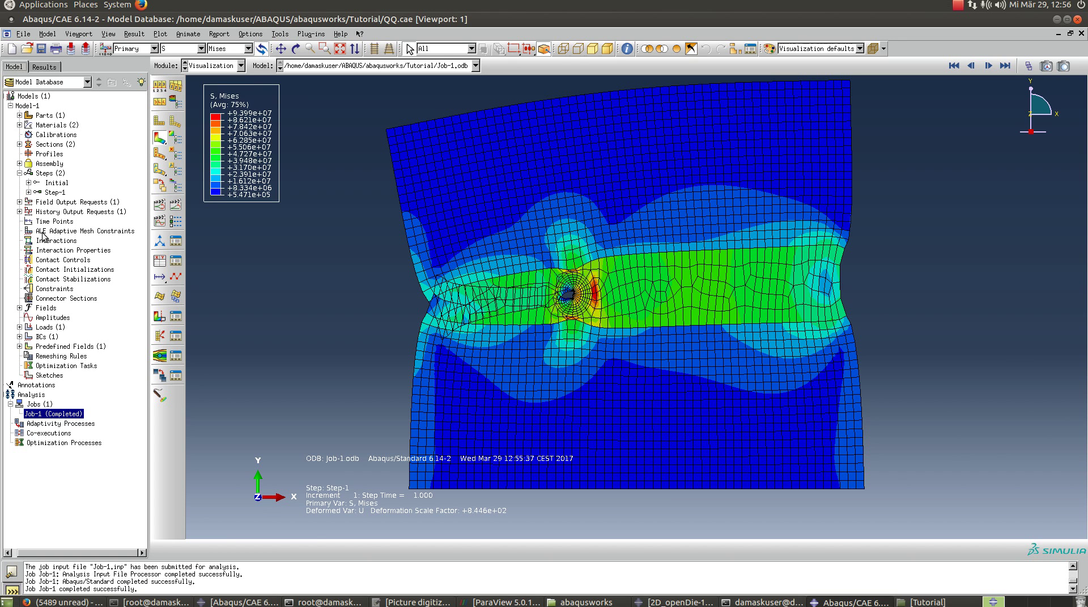
pyautogui.click(19, 326)
pyautogui.click(44, 337)
pyautogui.doubleClick(44, 337)
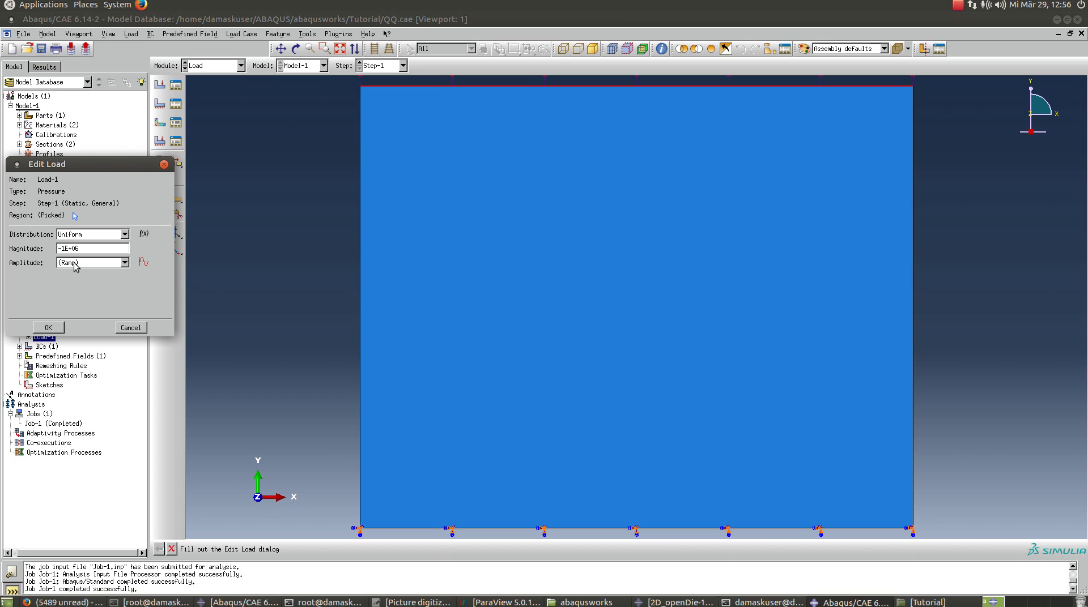
pyautogui.press('BackSpace')
pyautogui.press('BackSpace')
pyautogui.write('-1')
pyautogui.press('BackSpace')
pyautogui.write('650')
pyautogui.click(49, 327)
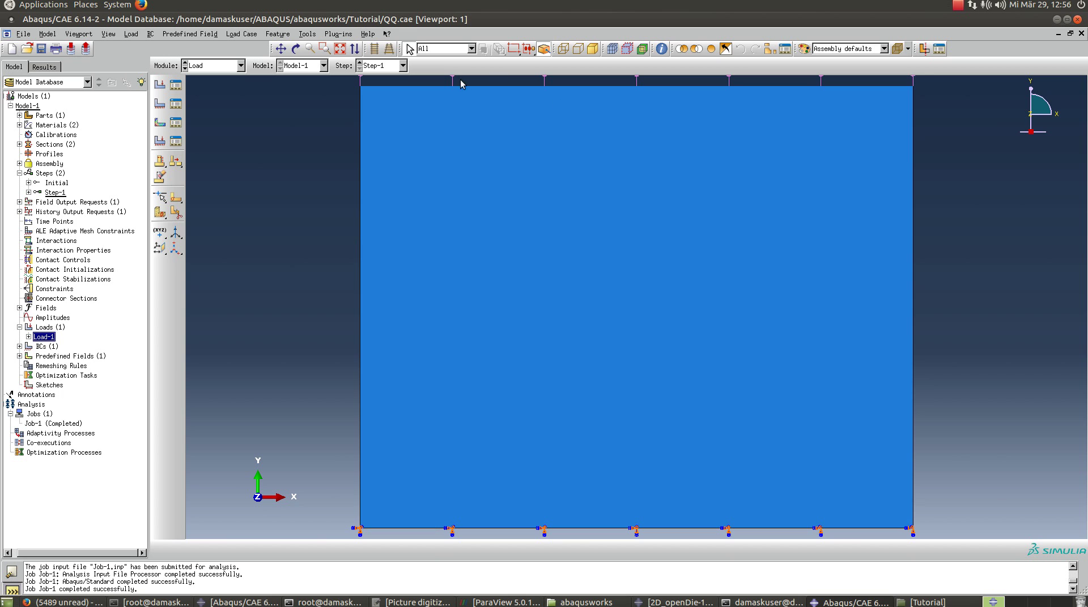
# Resubmit Job-1 with the changed load, overwriting the existing job files.
pyautogui.scroll(-1, 453, 92)
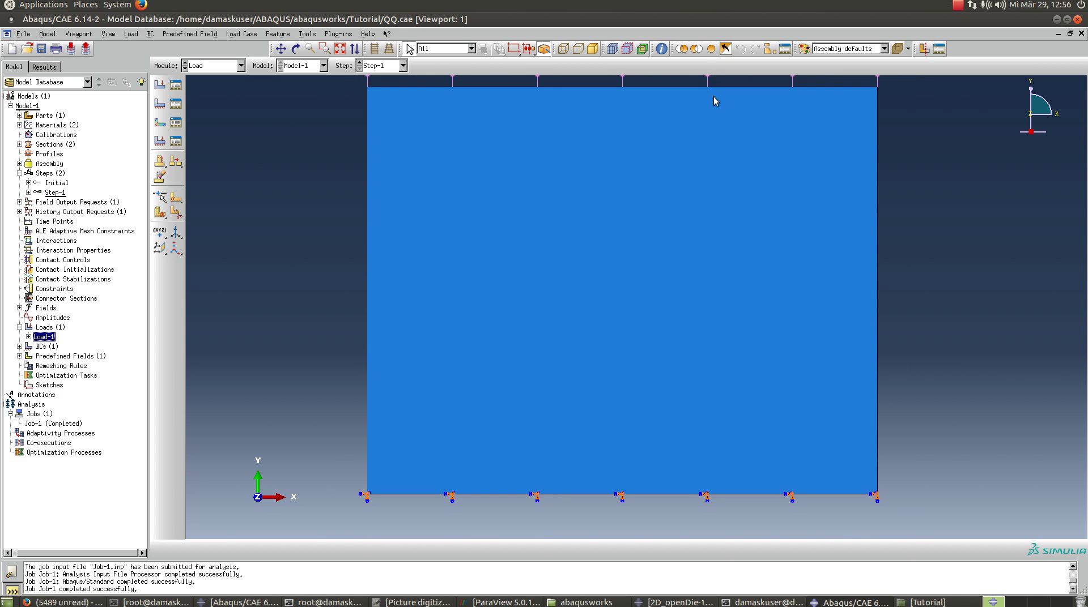
pyautogui.rightClick(58, 428)
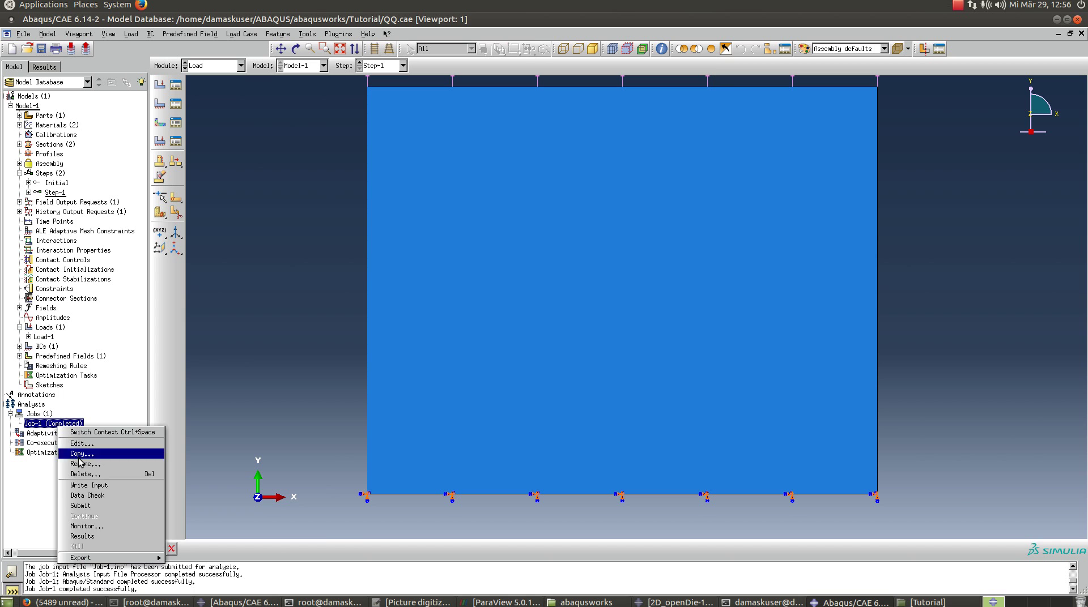
pyautogui.click(102, 509)
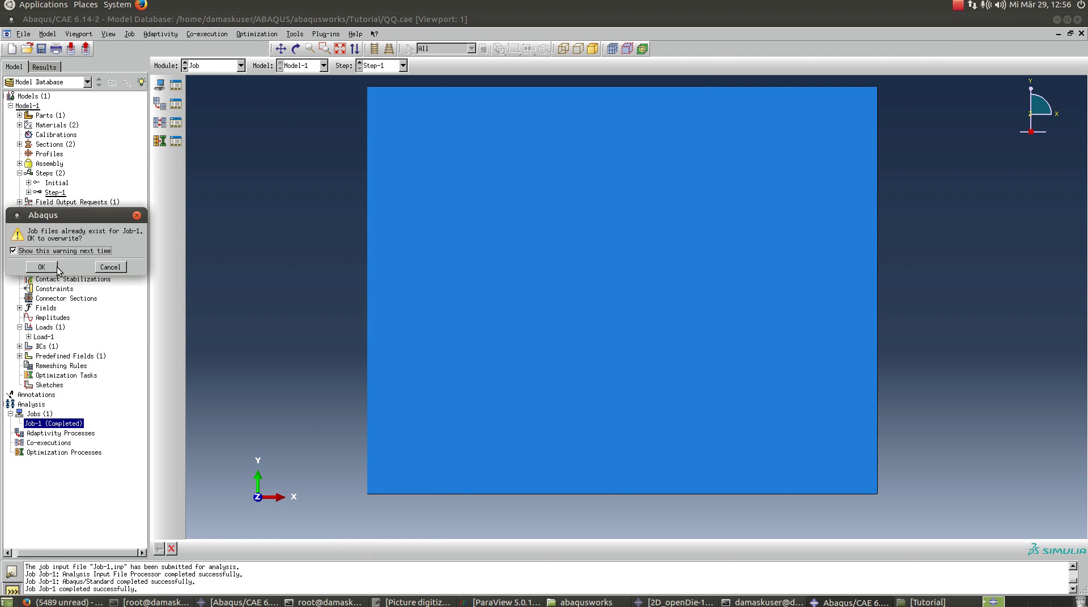
pyautogui.click(51, 269)
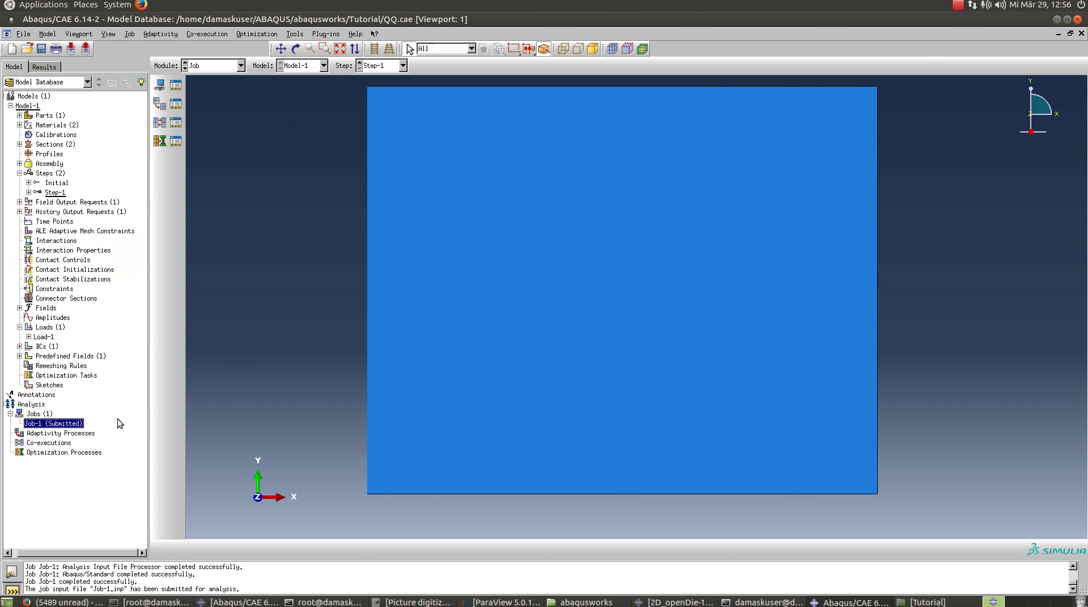
# Open the results of the rerun Job-1 in the Visualization module.
pyautogui.rightClick(73, 427)
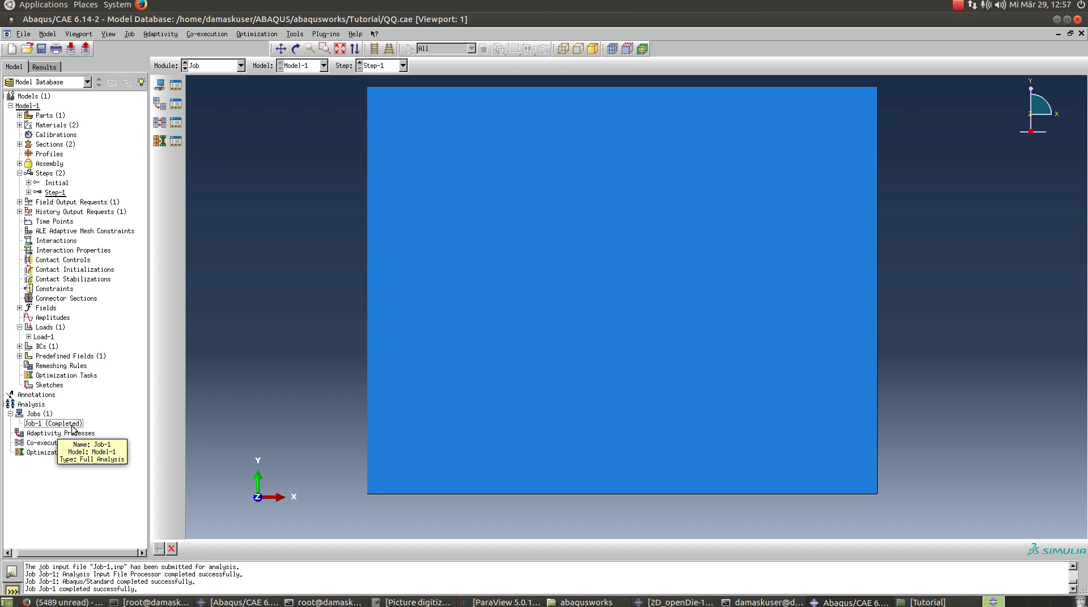
pyautogui.rightClick(74, 428)
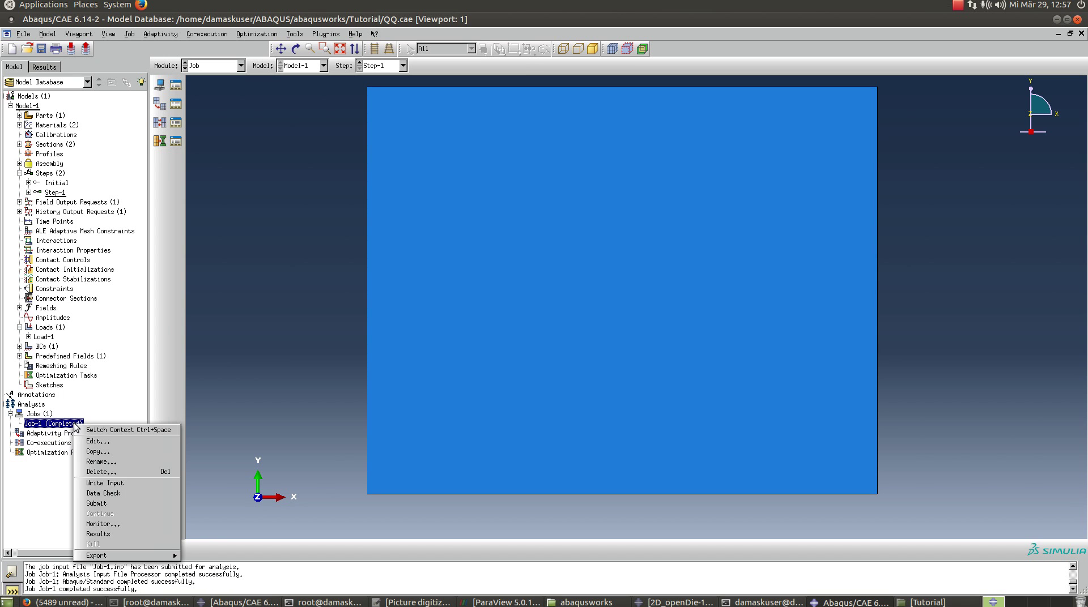
pyautogui.click(98, 534)
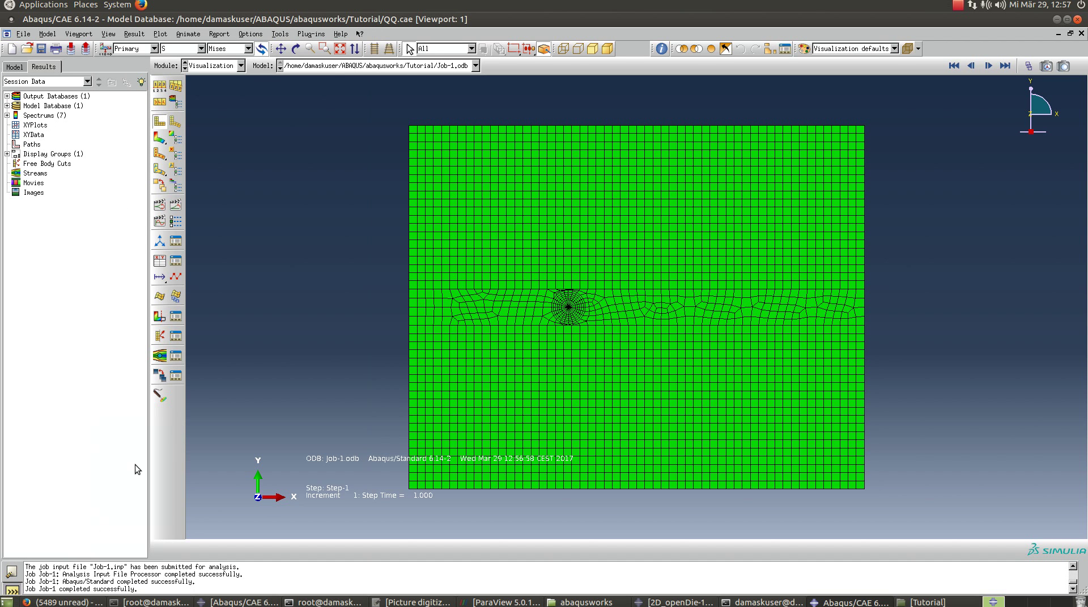
# Plot the Mises stress contours on the deformed shape with a uniform deformation scale factor of 1.
pyautogui.click(158, 142)
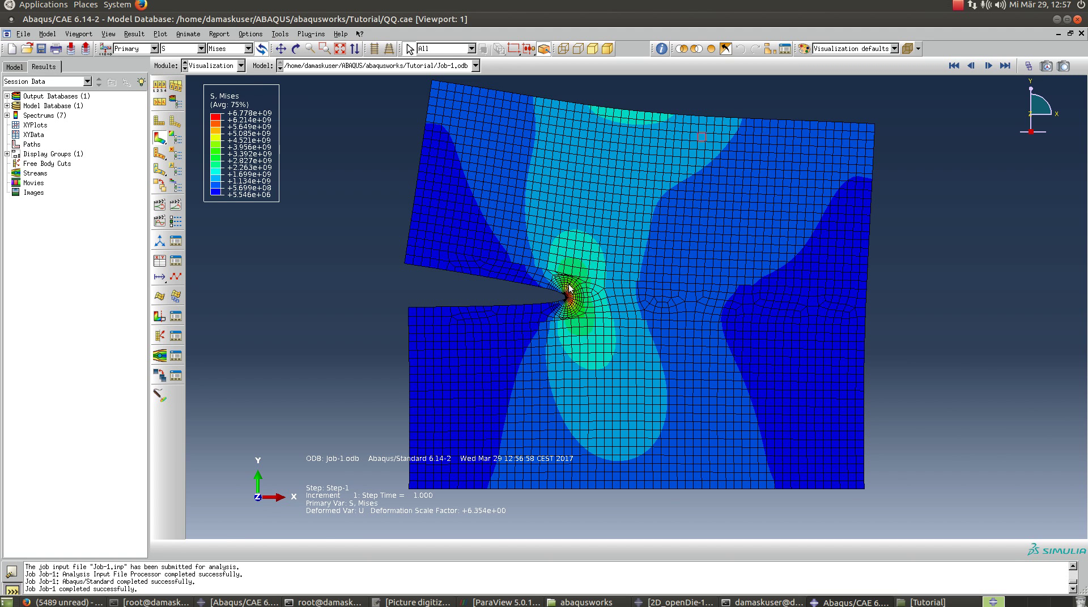
pyautogui.click(250, 34)
pyautogui.click(256, 42)
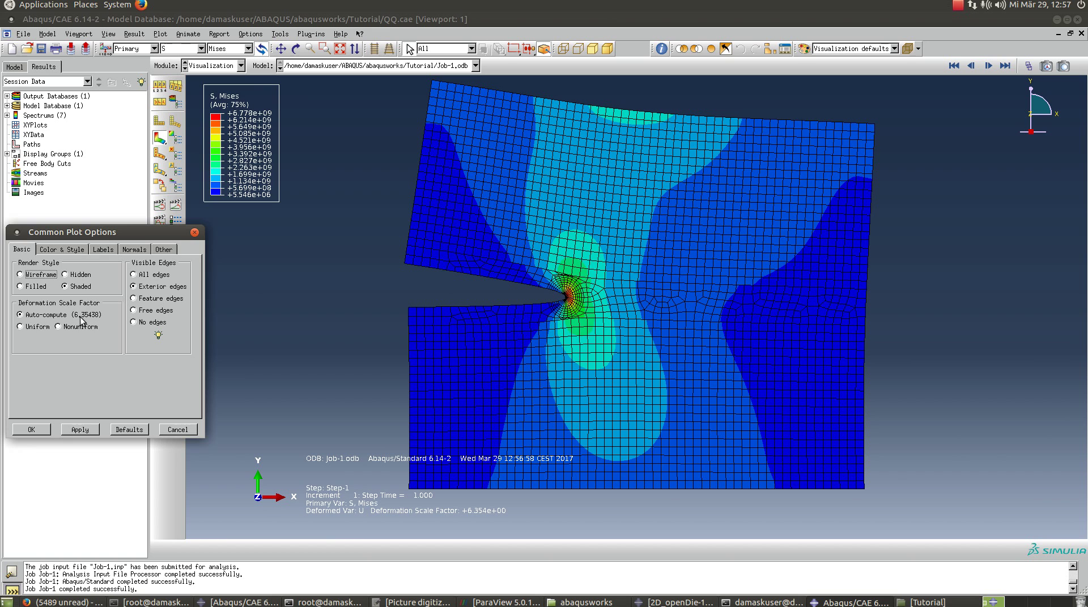
pyautogui.click(21, 327)
pyautogui.tripleClick(73, 344)
pyautogui.write('1')
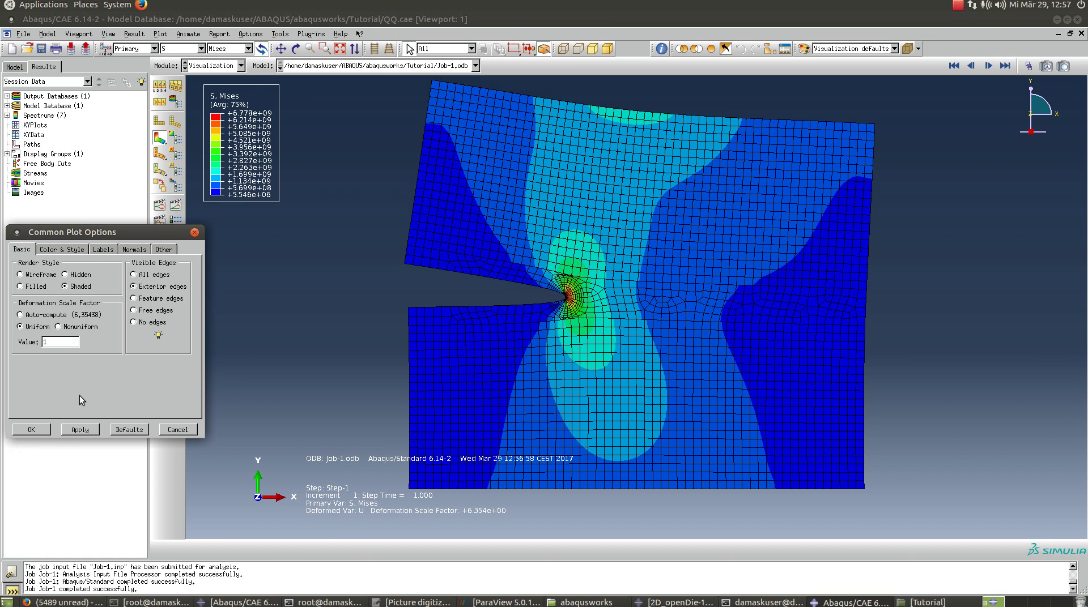
pyautogui.click(80, 429)
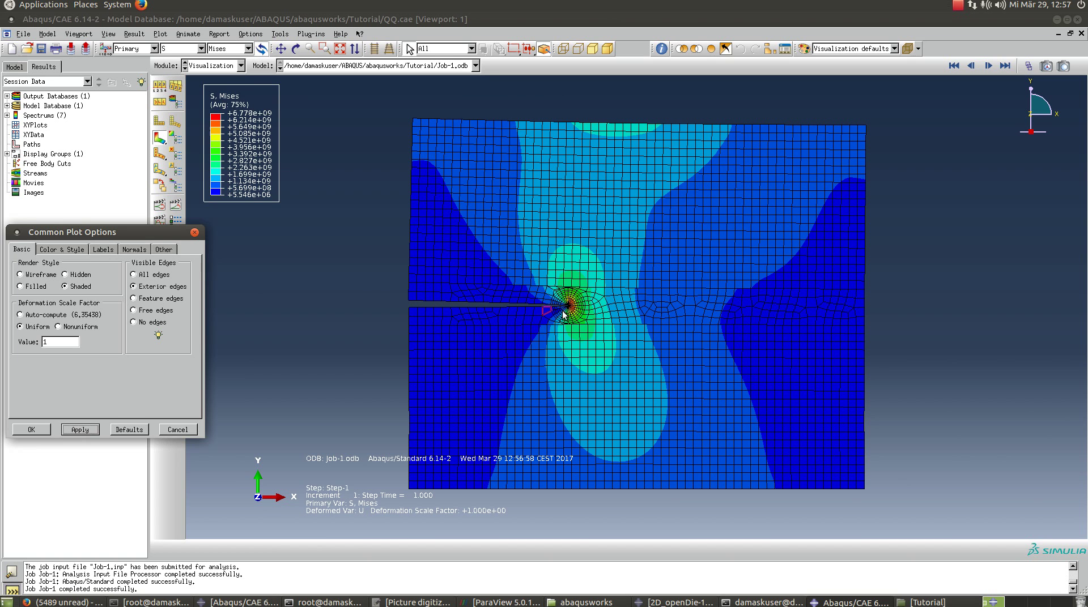
pyautogui.click(29, 431)
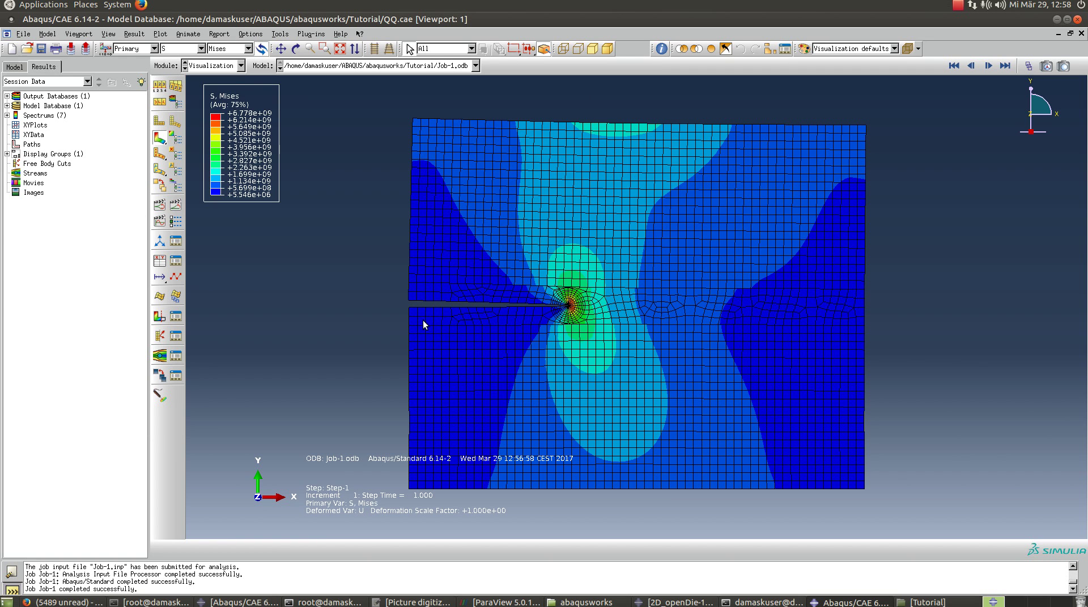
# Measure the distance between the two corner nodes on opposite faces of the crack mouth and read the full query output.
pyautogui.click(416, 307)
pyautogui.scroll(-3, 400, 311)
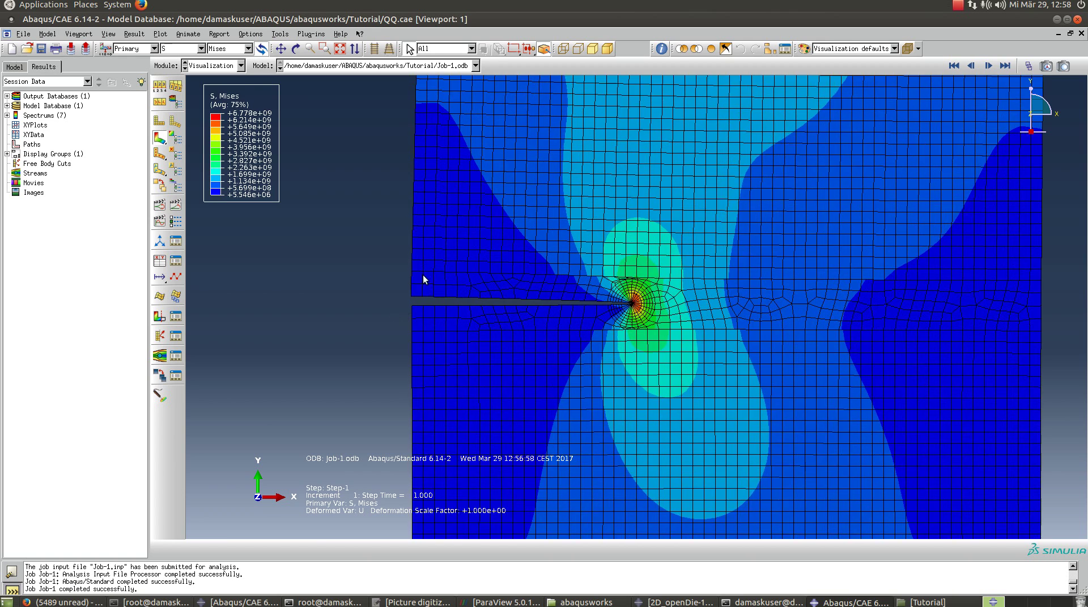
pyautogui.scroll(-3, 371, 288)
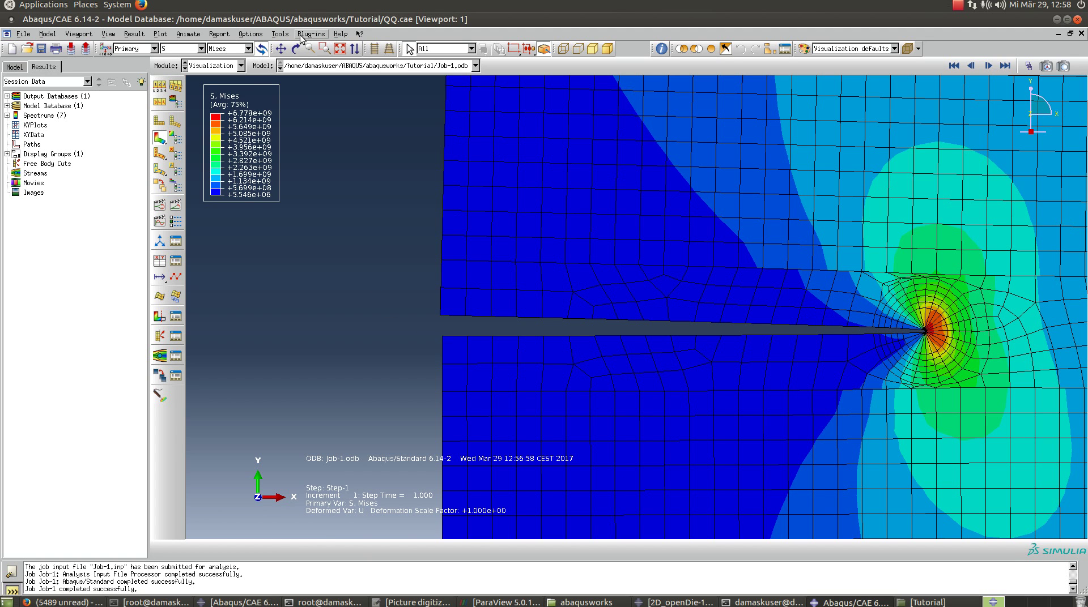
pyautogui.click(280, 35)
pyautogui.click(287, 46)
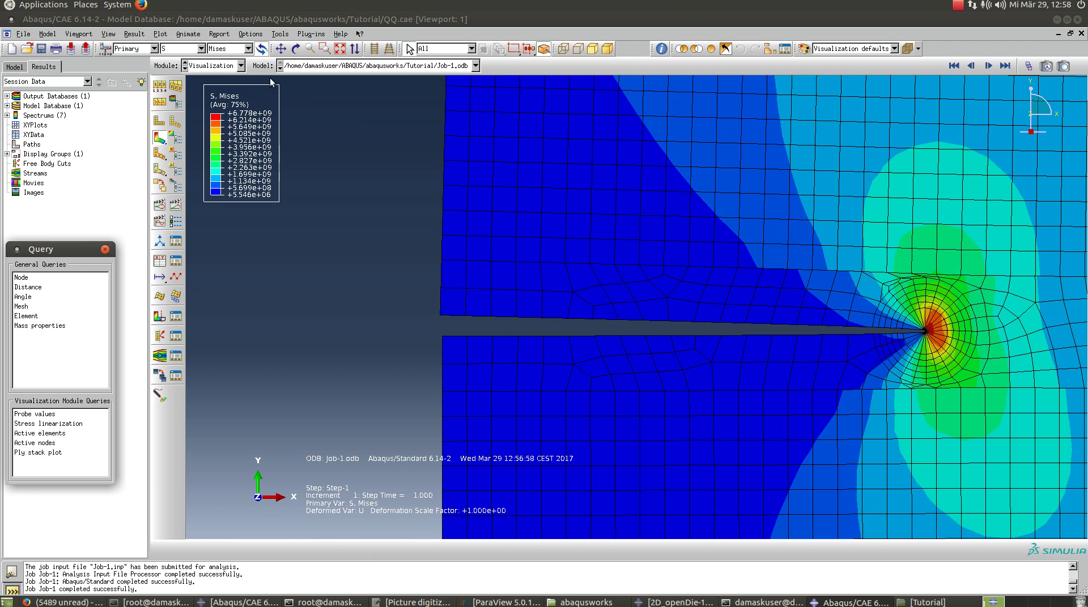
pyautogui.click(27, 287)
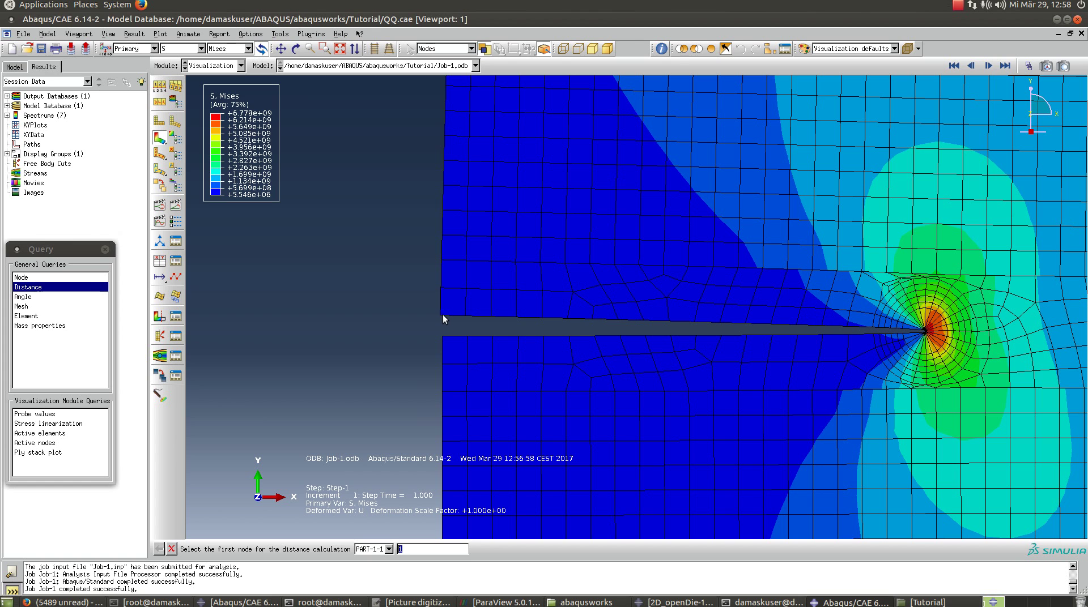
pyautogui.click(441, 340)
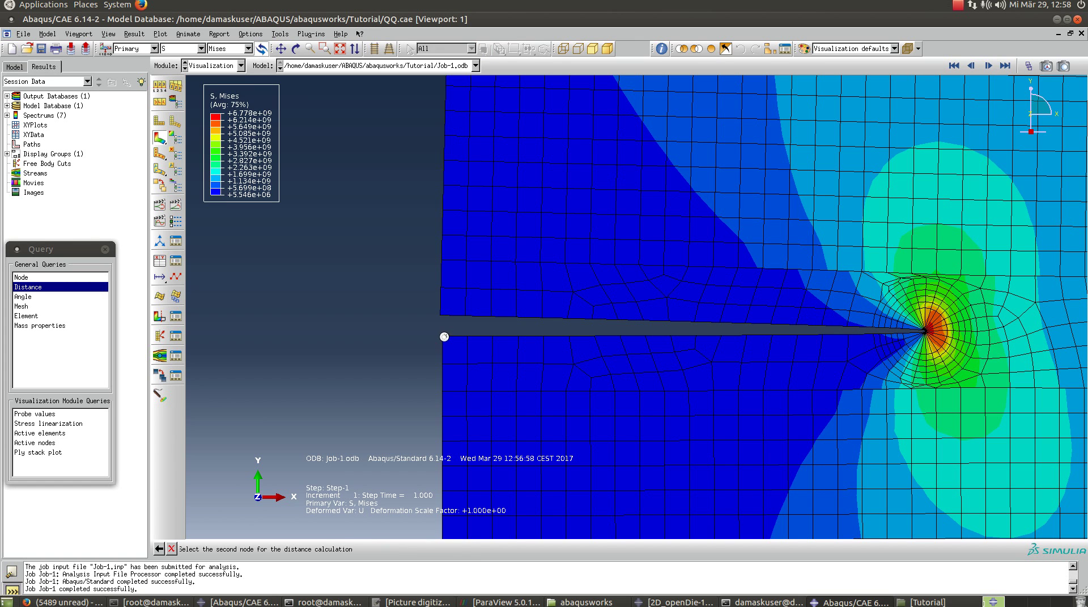
pyautogui.click(444, 341)
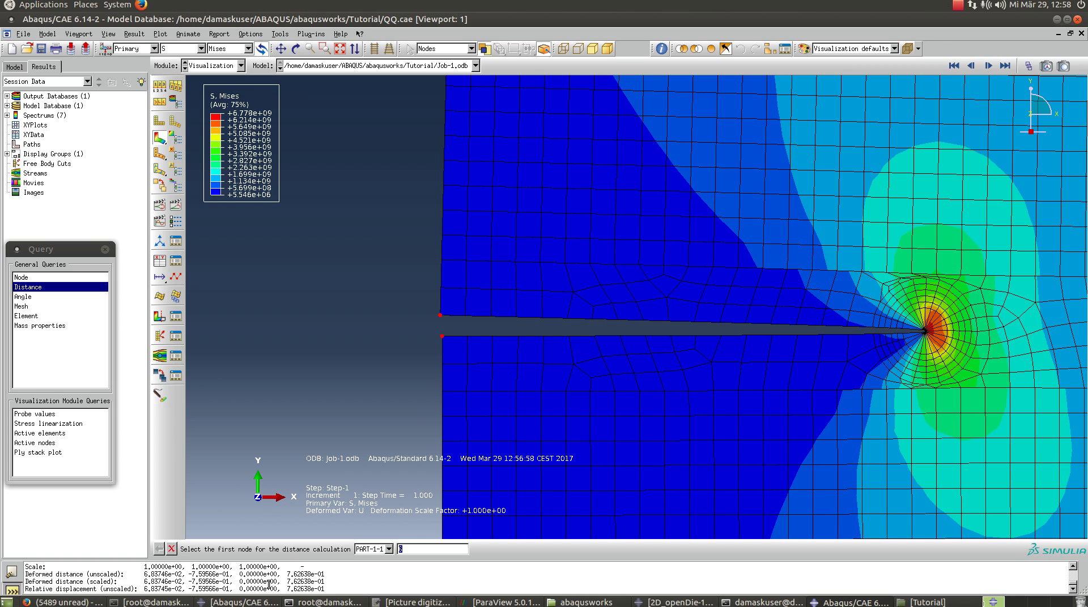
pyautogui.moveTo(489, 560); pyautogui.dragTo(488, 497)
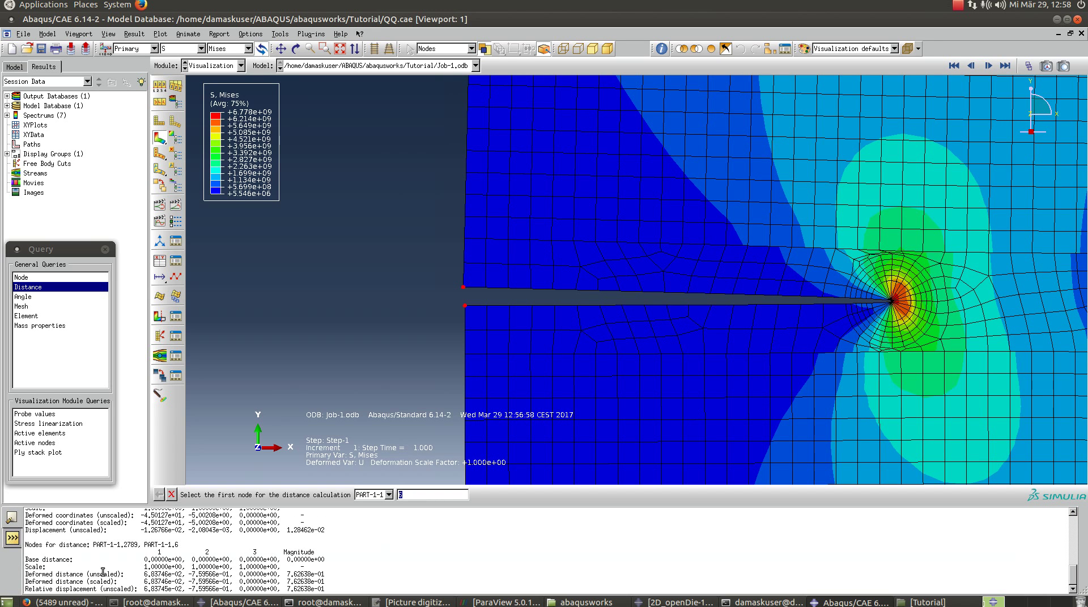